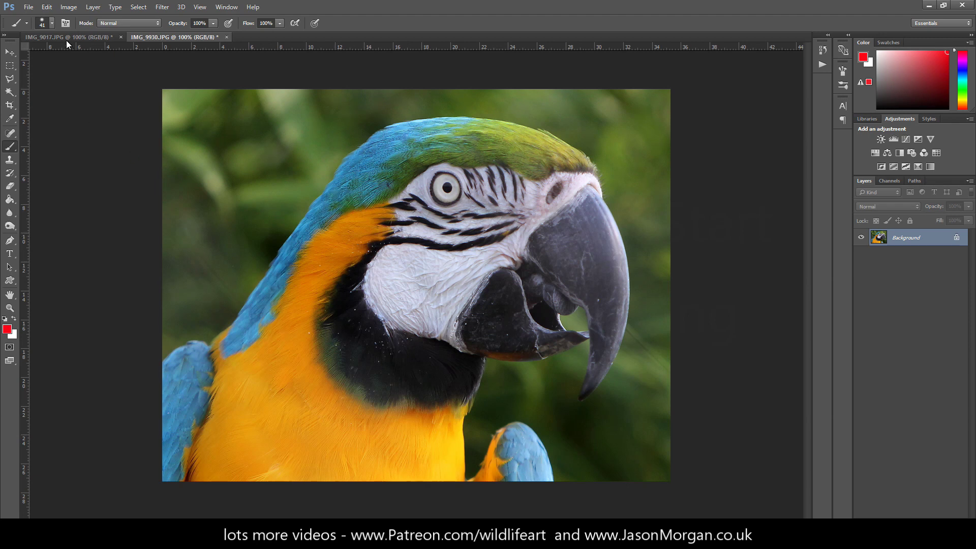
# Widen the parrot photo's canvas by a relative 300 pixels, leaving its height unchanged and filling the extension with white
pyautogui.click(67, 9)
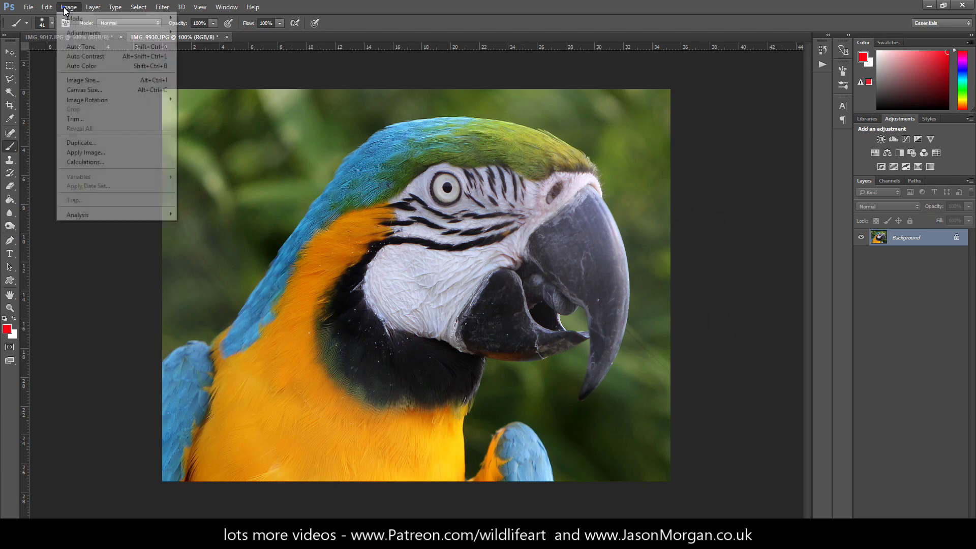
pyautogui.click(89, 92)
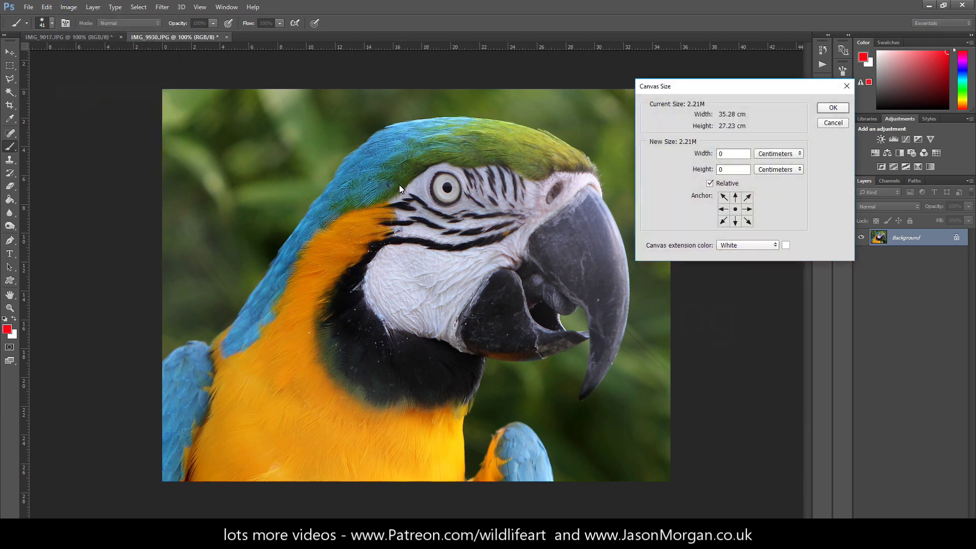
pyautogui.click(774, 156)
pyautogui.click(766, 171)
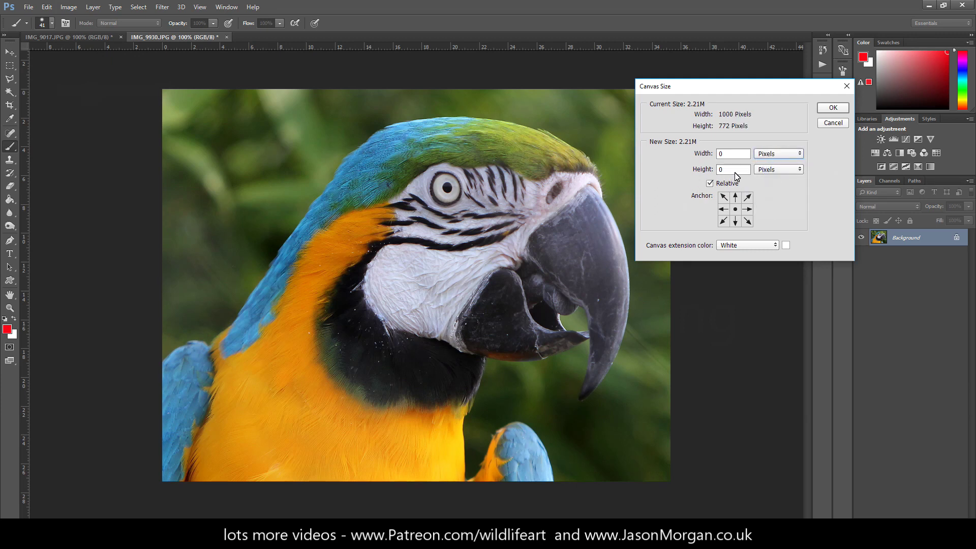
pyautogui.doubleClick(731, 153)
pyautogui.write('300')
pyautogui.click(833, 108)
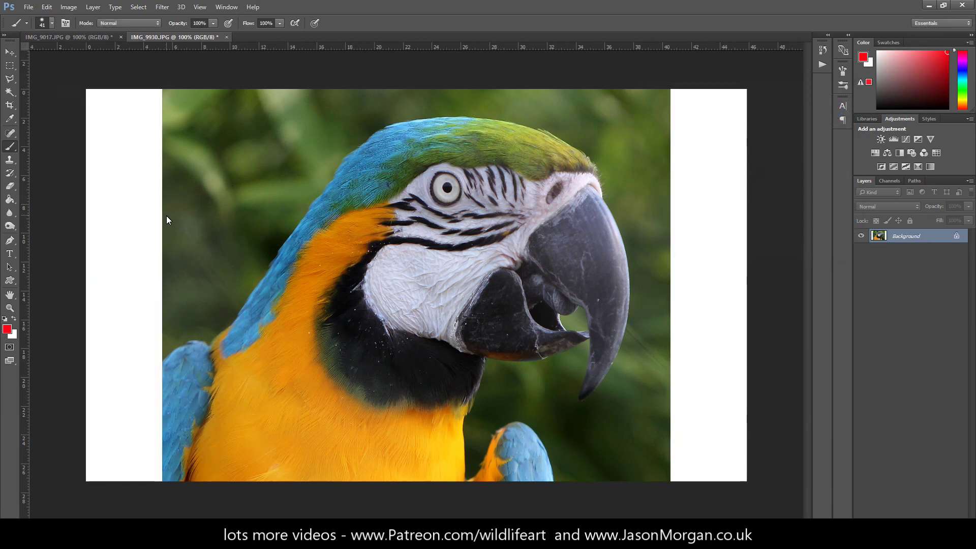
# Sample the blue of the parrot's head and brush a connecting line to a blue swatch in the left white margin
pyautogui.keyDown('alt'); pyautogui.click(284, 236); pyautogui.keyUp('alt')
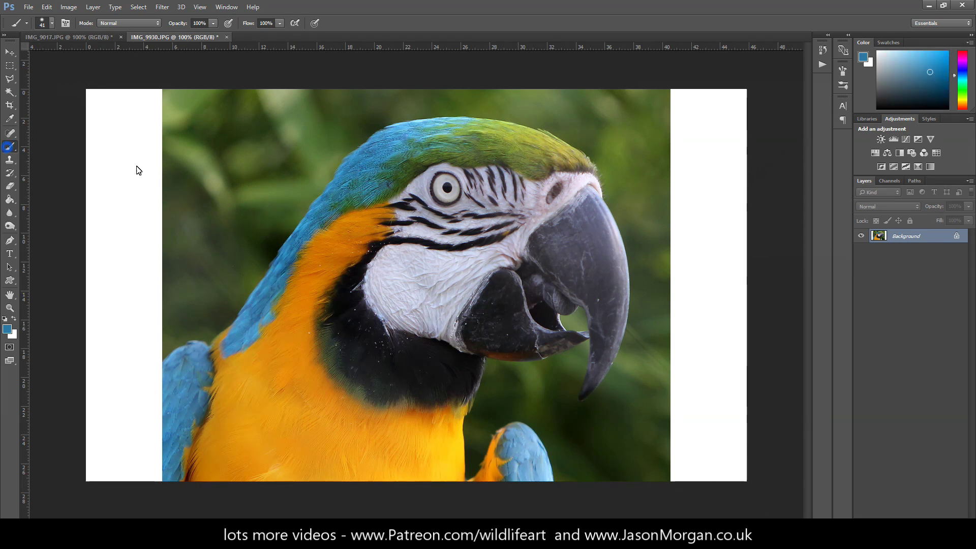
pyautogui.click(365, 161)
pyautogui.moveTo(365, 161)
pyautogui.mouseDown()
pyautogui.moveTo(478, 155)
pyautogui.moveTo(472, 180)
pyautogui.moveTo(437, 216)
pyautogui.moveTo(349, 234)
pyautogui.moveTo(334, 228)
pyautogui.moveTo(362, 155)
pyautogui.mouseUp()
pyautogui.moveTo(352, 152)
pyautogui.mouseDown()
pyautogui.moveTo(190, 168)
pyautogui.moveTo(117, 150)
pyautogui.moveTo(111, 168)
pyautogui.moveTo(129, 173)
pyautogui.mouseUp()
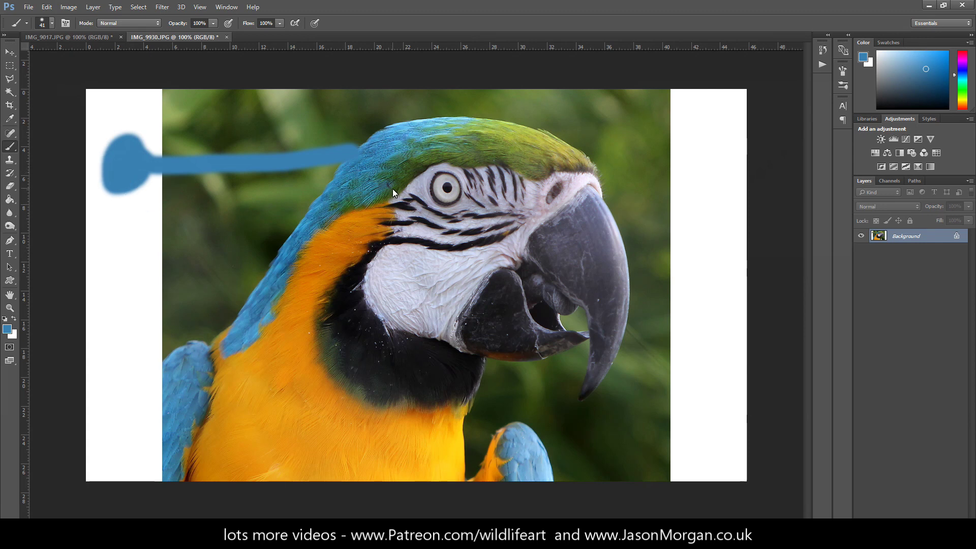
# Sample the orange neck, golden shoulder and blue wing, brushing each colour out to its own swatch in the left margin
pyautogui.keyDown('alt'); pyautogui.click(321, 248); pyautogui.keyUp('alt')
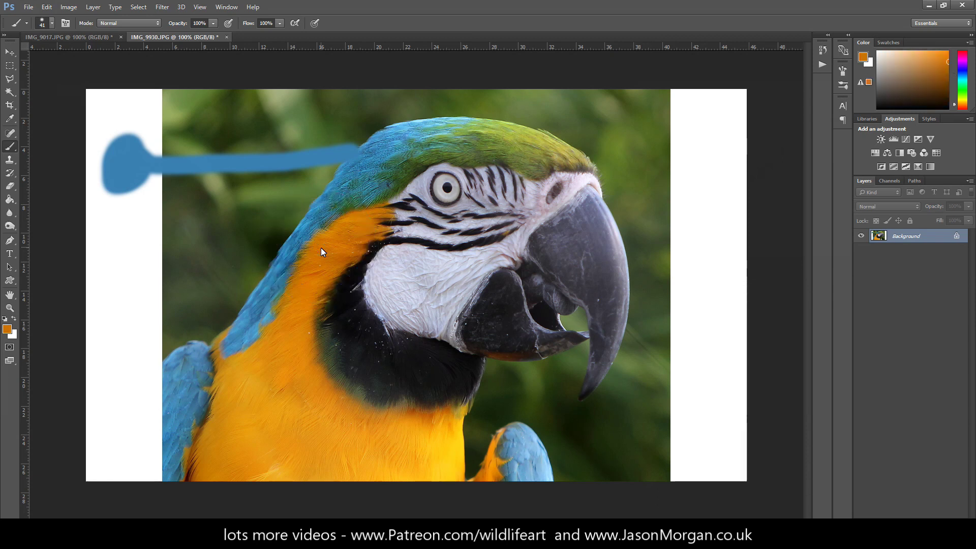
pyautogui.moveTo(321, 248)
pyautogui.mouseDown()
pyautogui.moveTo(118, 252)
pyautogui.moveTo(121, 217)
pyautogui.moveTo(154, 225)
pyautogui.mouseUp()
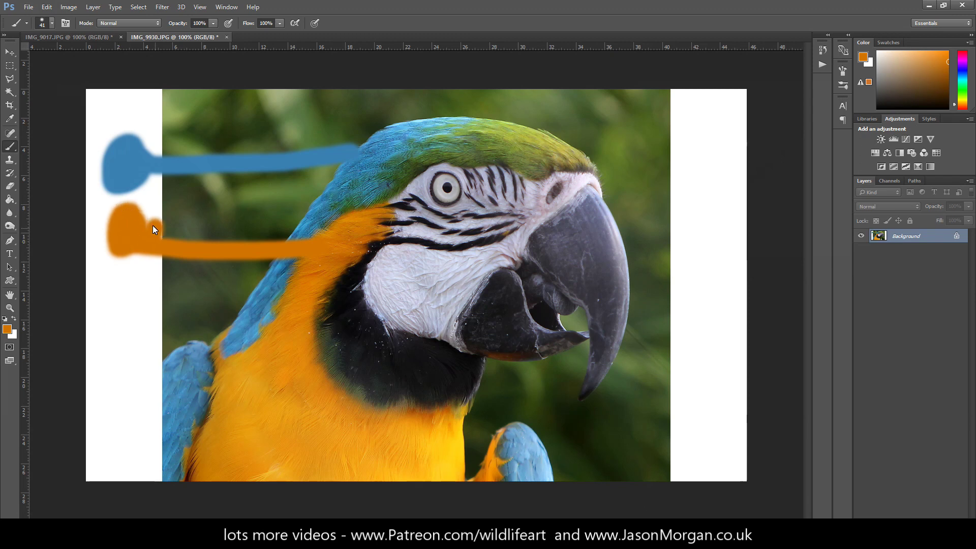
pyautogui.keyDown('alt'); pyautogui.click(251, 377); pyautogui.keyUp('alt')
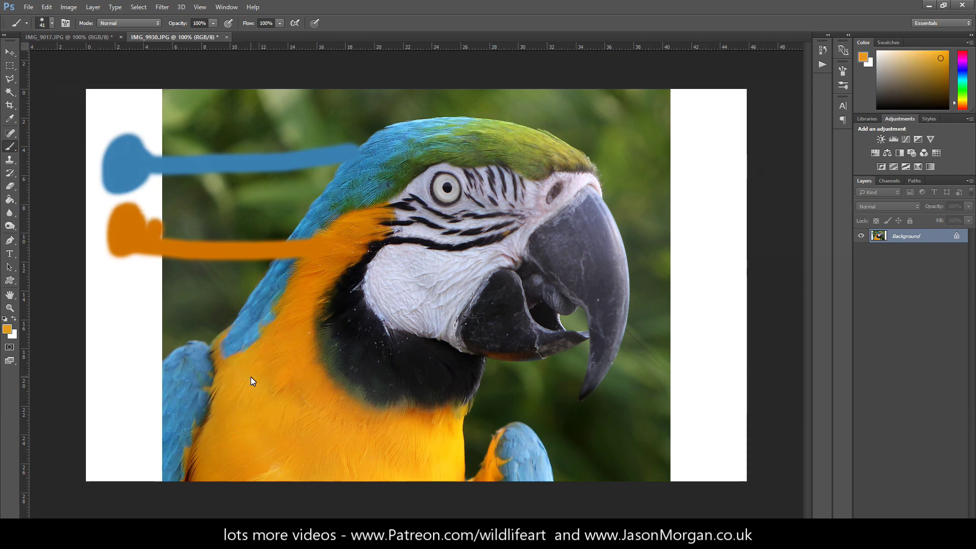
pyautogui.moveTo(248, 377)
pyautogui.mouseDown()
pyautogui.moveTo(170, 323)
pyautogui.moveTo(125, 278)
pyautogui.moveTo(135, 280)
pyautogui.mouseUp()
pyautogui.keyDown('alt'); pyautogui.click(179, 385); pyautogui.keyUp('alt')
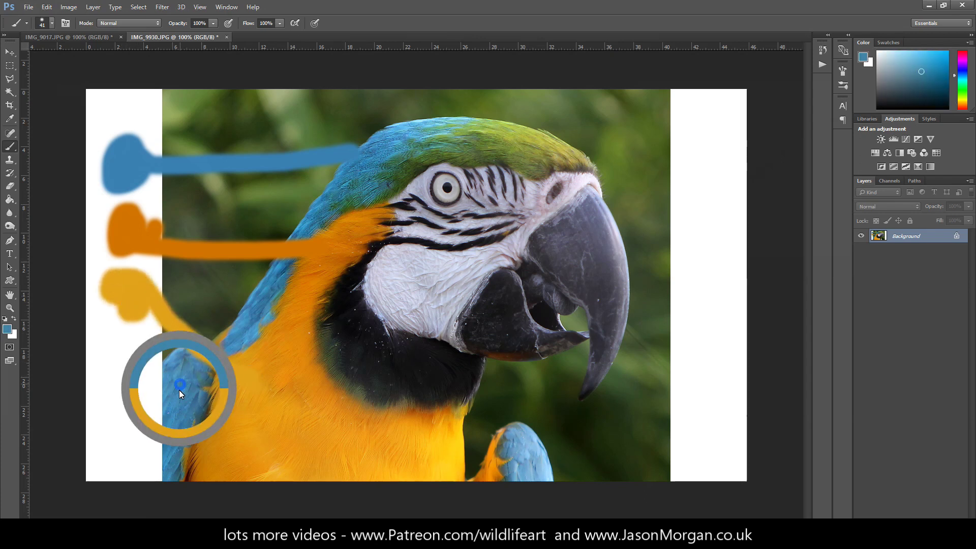
pyautogui.moveTo(180, 386)
pyautogui.mouseDown()
pyautogui.moveTo(133, 371)
pyautogui.moveTo(116, 403)
pyautogui.moveTo(124, 377)
pyautogui.mouseUp()
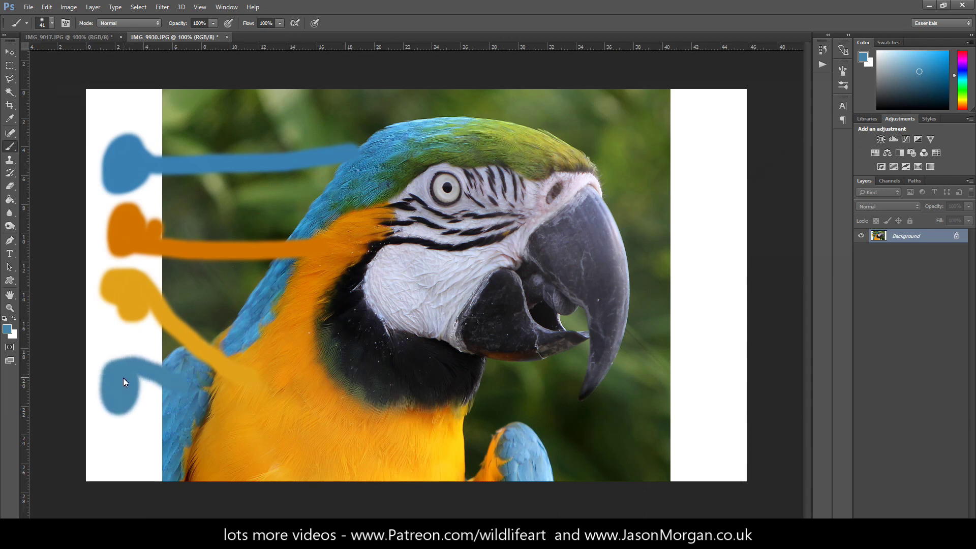
# Sample the yellow chest and the dark grey beak and brush each colour out to a swatch in the right margin
pyautogui.keyDown('alt'); pyautogui.click(457, 454); pyautogui.keyUp('alt')
pyautogui.moveTo(457, 451); pyautogui.dragTo(719, 451)
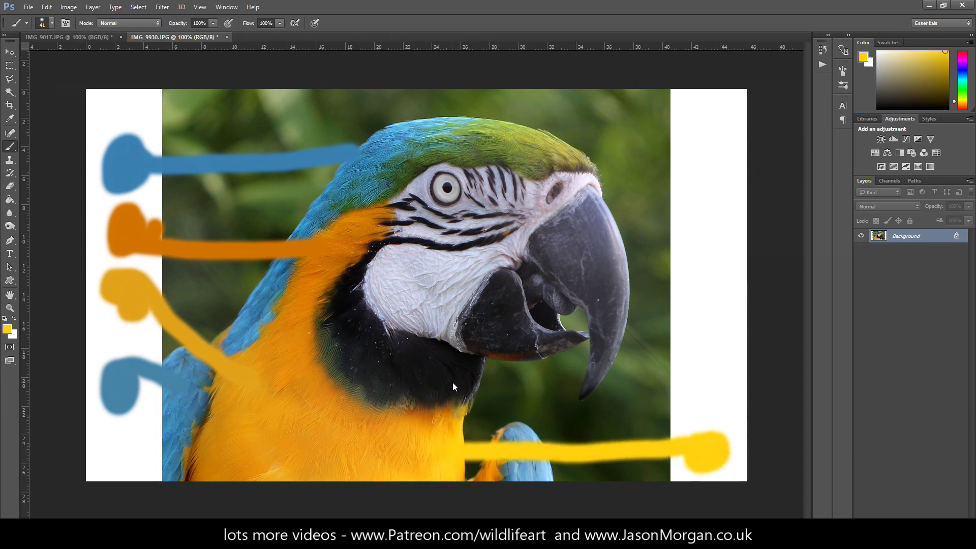
pyautogui.keyDown('alt'); pyautogui.click(610, 323); pyautogui.keyUp('alt')
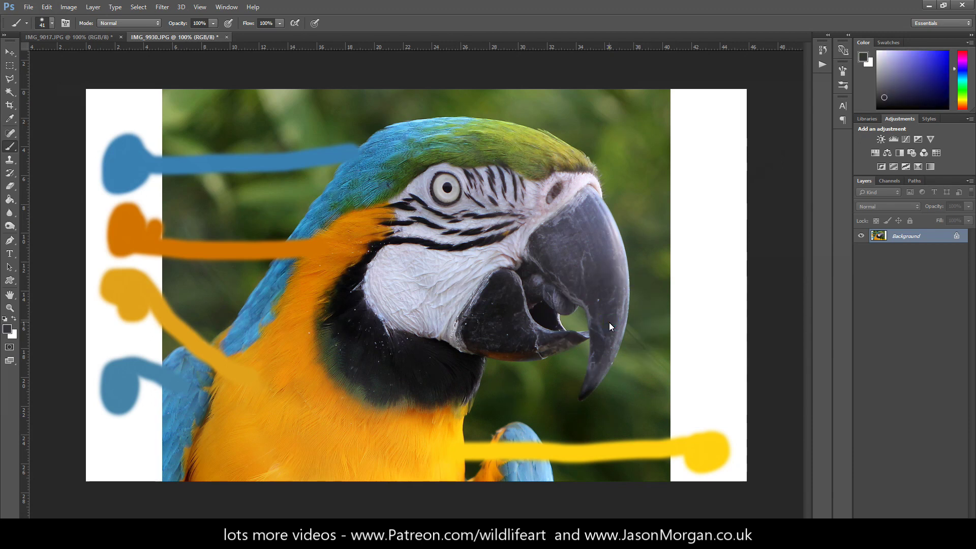
pyautogui.moveTo(609, 323)
pyautogui.mouseDown()
pyautogui.moveTo(689, 399)
pyautogui.moveTo(693, 392)
pyautogui.mouseUp()
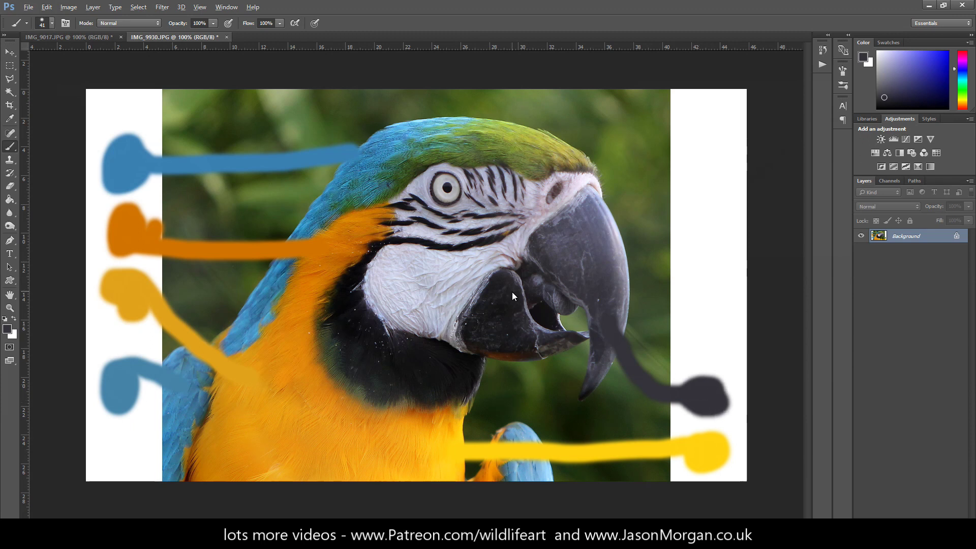
# Sample the dark green and olive green of the background and brush both out to swatches in the right margin
pyautogui.press('alt')
pyautogui.moveTo(488, 262); pyautogui.dragTo(467, 266)
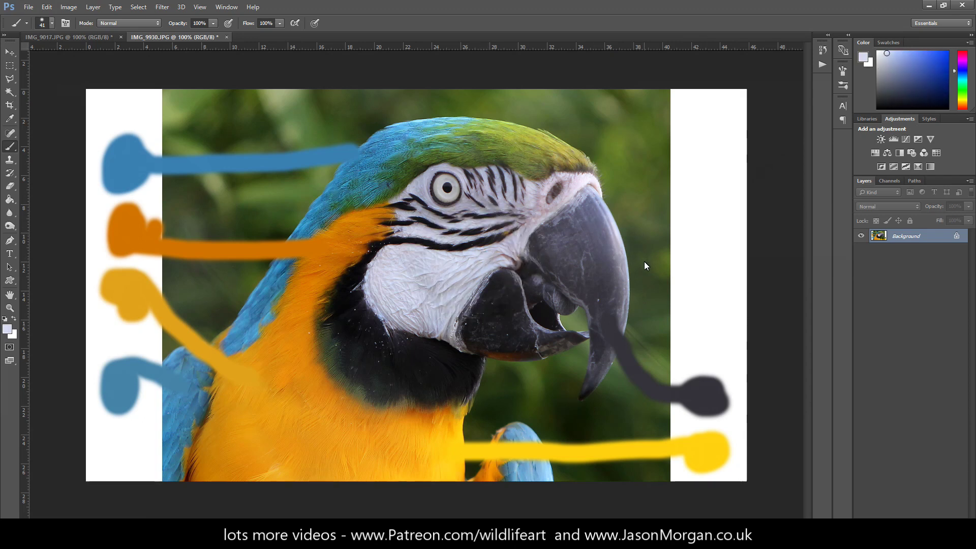
pyautogui.moveTo(650, 294); pyautogui.dragTo(708, 330)
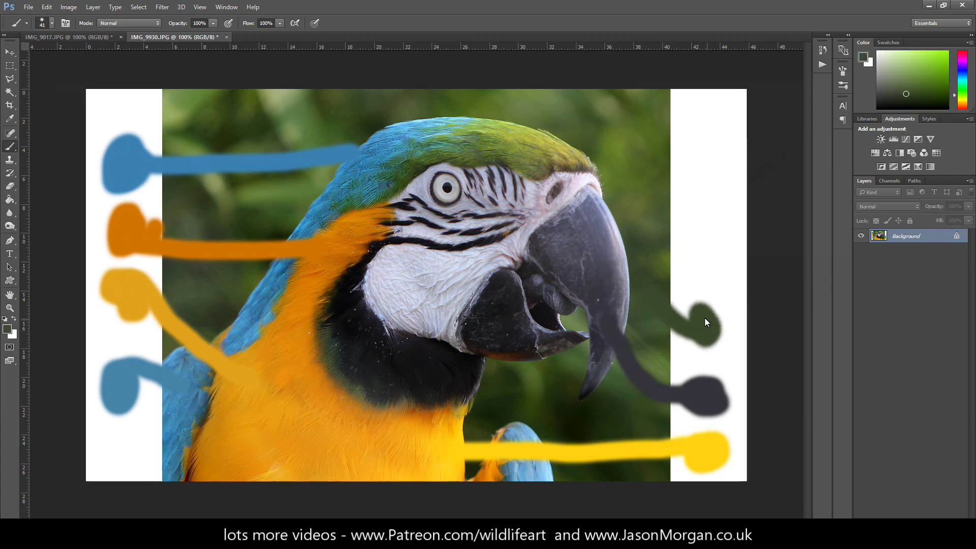
pyautogui.keyDown('alt'); pyautogui.click(636, 217); pyautogui.keyUp('alt')
pyautogui.moveTo(632, 216)
pyautogui.mouseDown()
pyautogui.moveTo(704, 279)
pyautogui.moveTo(709, 263)
pyautogui.mouseUp()
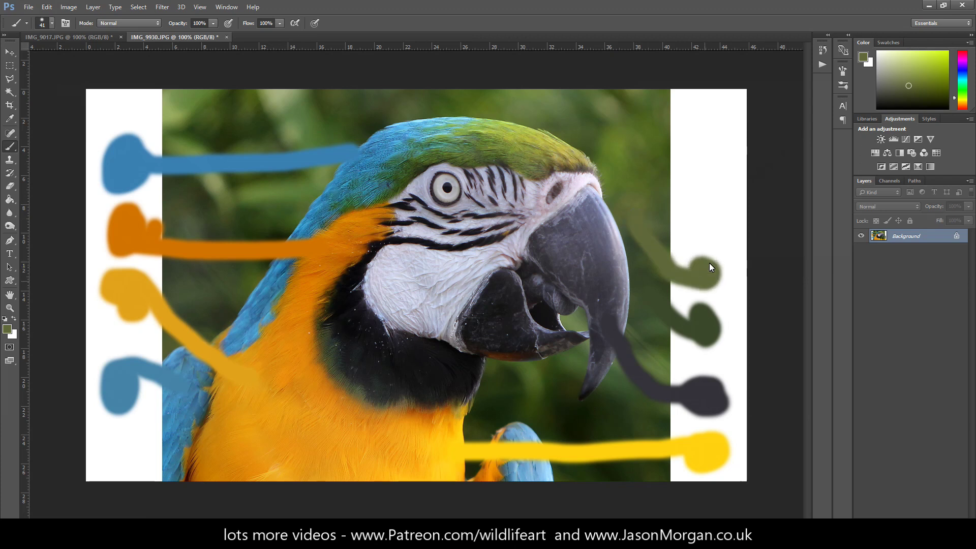
# Brush swatches of the forehead's yellow-green and the crown's green into the right margin, and the crown's light blue into the left margin
pyautogui.keyDown('alt'); pyautogui.click(571, 155); pyautogui.keyUp('alt')
pyautogui.moveTo(570, 154); pyautogui.dragTo(703, 202)
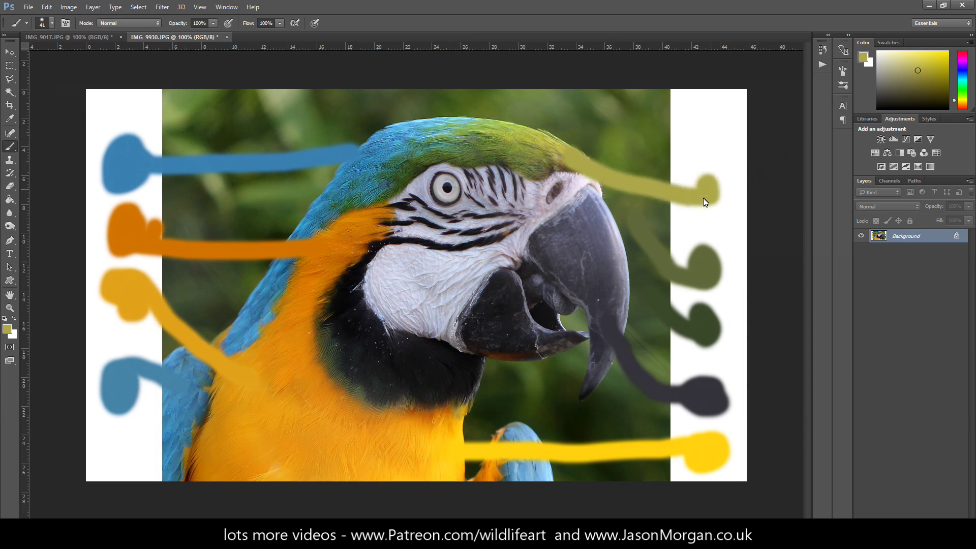
pyautogui.keyDown('alt'); pyautogui.click(492, 146); pyautogui.keyUp('alt')
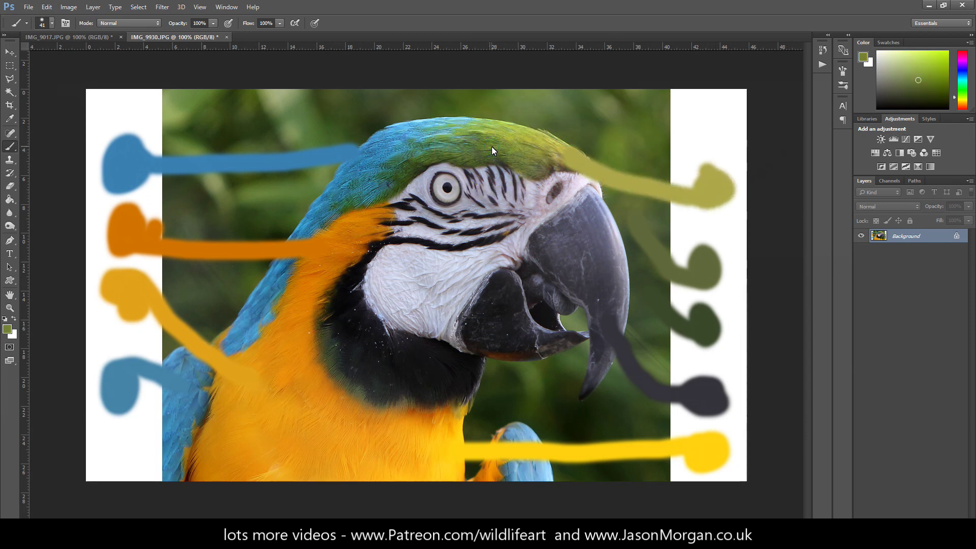
pyautogui.moveTo(492, 147); pyautogui.dragTo(720, 128)
pyautogui.keyDown('alt'); pyautogui.click(408, 126); pyautogui.keyUp('alt')
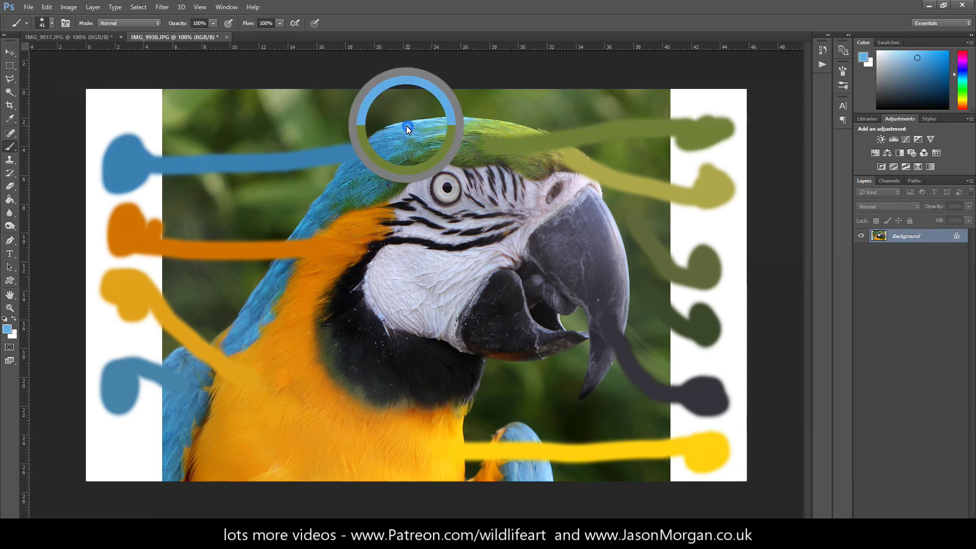
pyautogui.moveTo(404, 124)
pyautogui.mouseDown()
pyautogui.moveTo(124, 112)
pyautogui.moveTo(132, 105)
pyautogui.mouseUp()
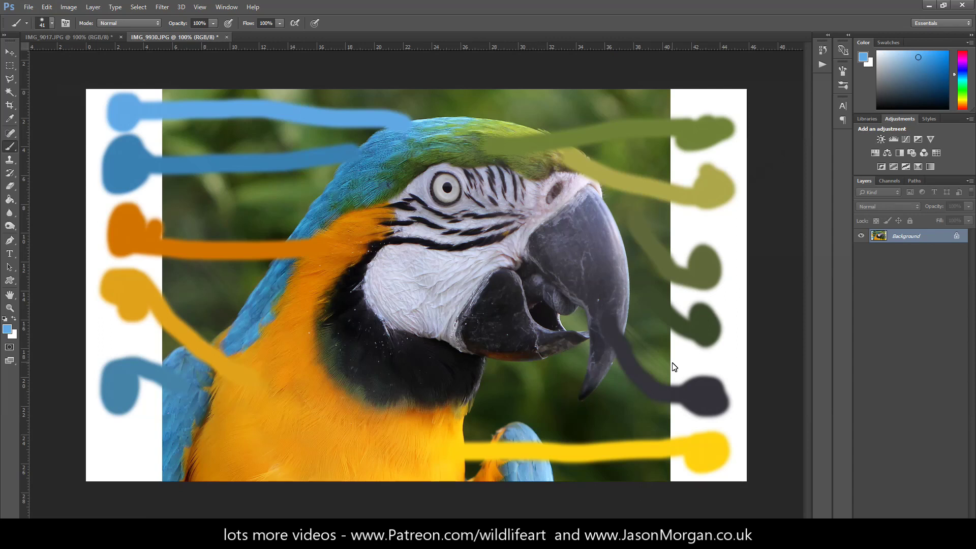
# Switch to the red panda photo IMG_9017.JPG and widen its canvas by a relative 300 pixels with white extension
pyautogui.click(72, 38)
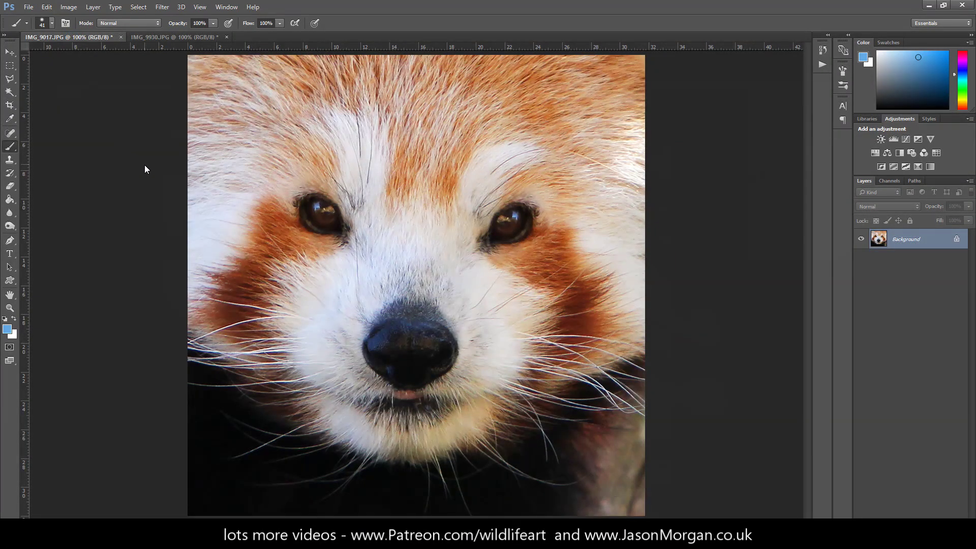
pyautogui.click(69, 7)
pyautogui.click(93, 90)
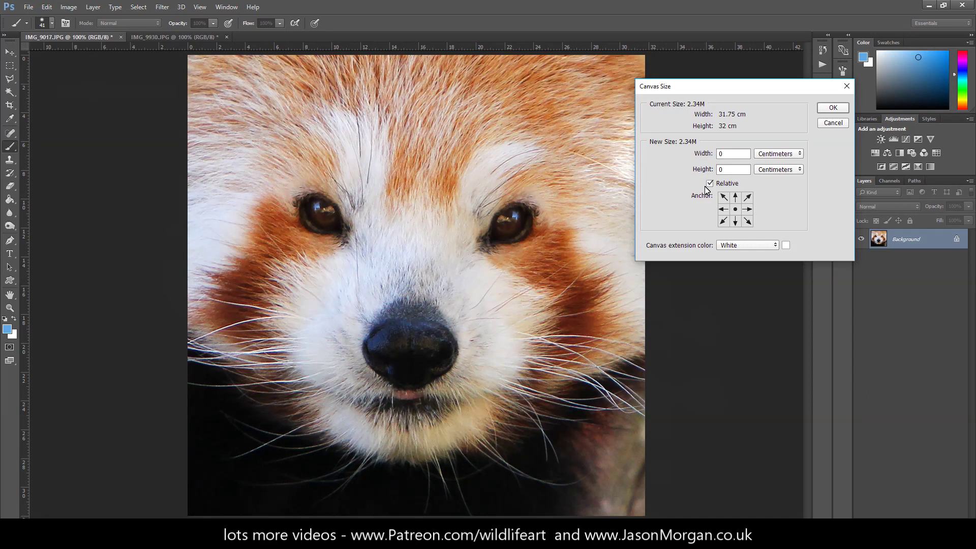
pyautogui.click(775, 155)
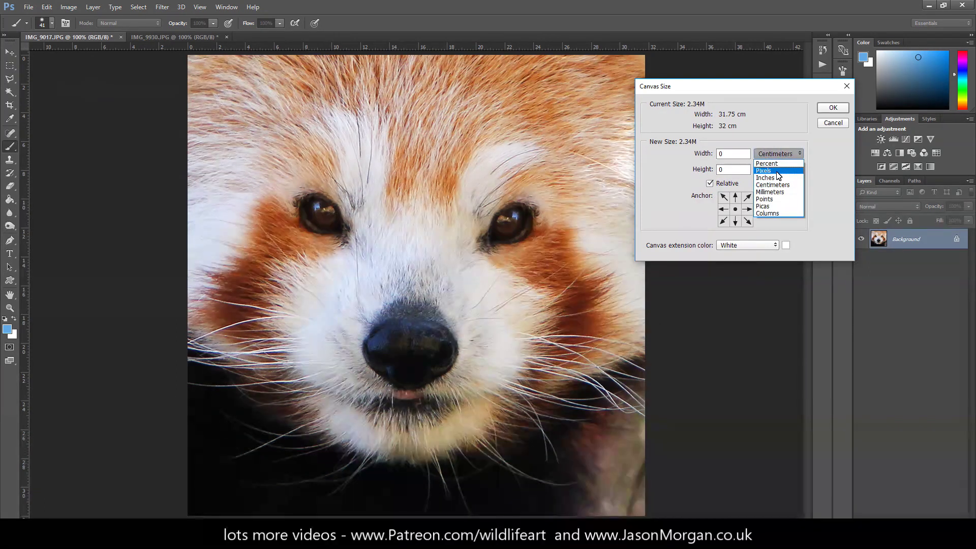
pyautogui.click(765, 167)
pyautogui.doubleClick(733, 158)
pyautogui.write('300')
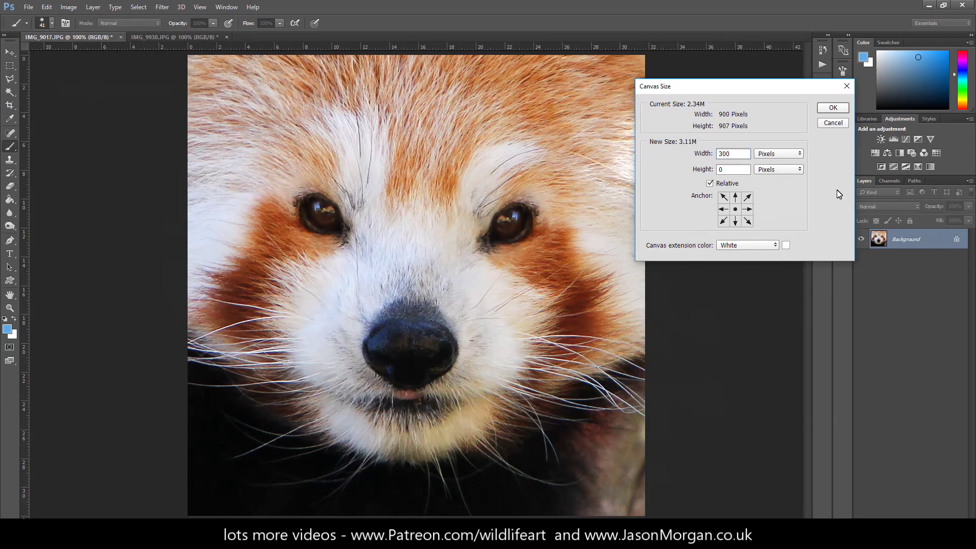
pyautogui.click(834, 108)
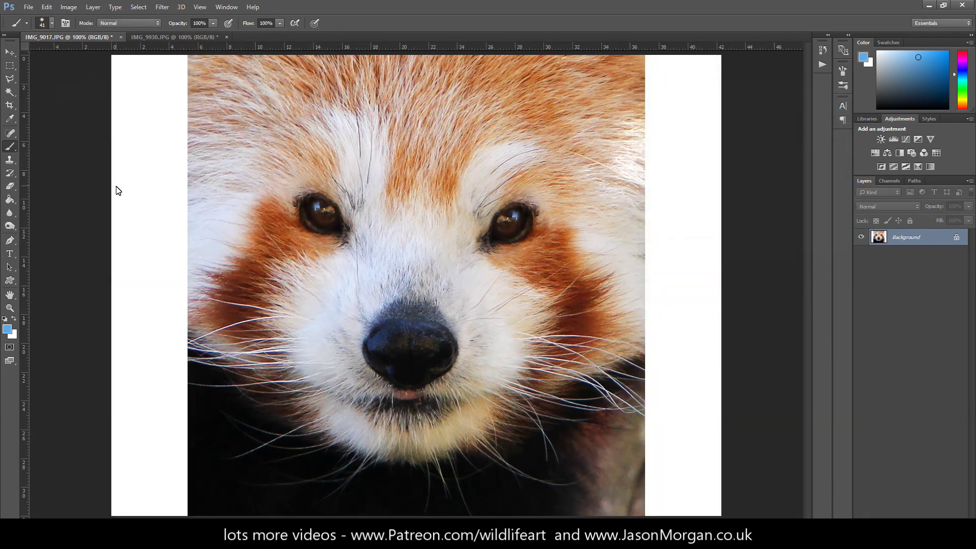
# With the Brush, sample the panda's tan, pale pink and bluish-white fur and paint each as a swatch in the left margin
pyautogui.click(8, 146)
pyautogui.keyDown('alt'); pyautogui.click(208, 80); pyautogui.keyUp('alt')
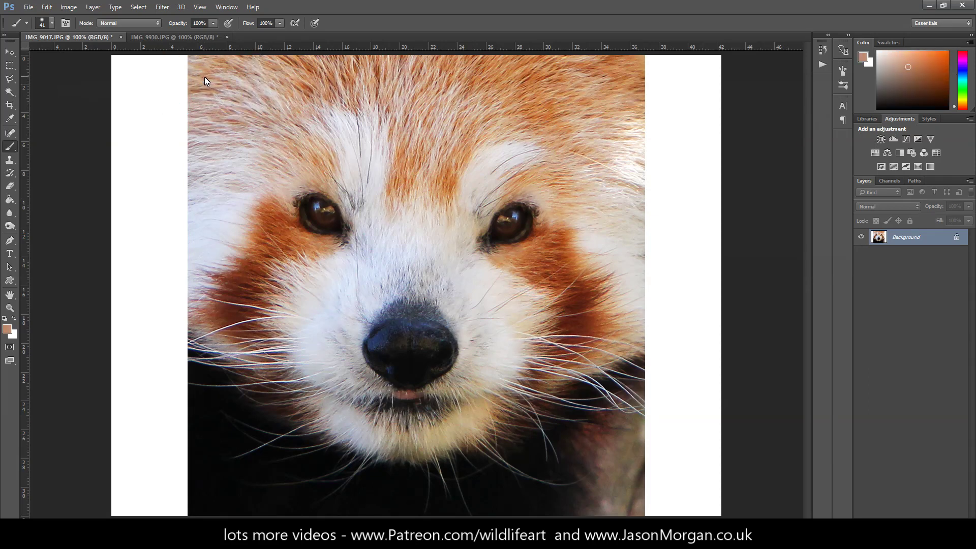
pyautogui.moveTo(204, 75); pyautogui.dragTo(156, 89)
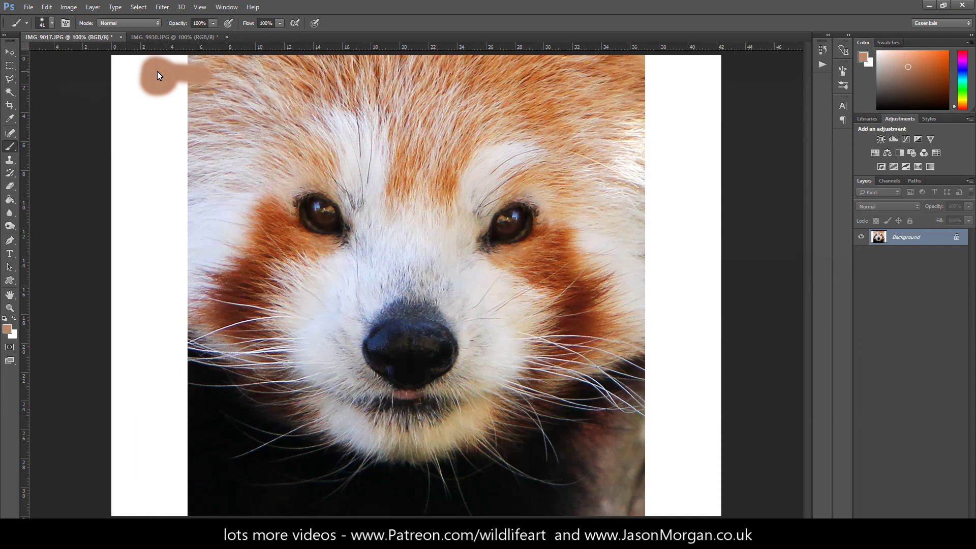
pyautogui.keyDown('alt'); pyautogui.click(207, 101); pyautogui.keyUp('alt')
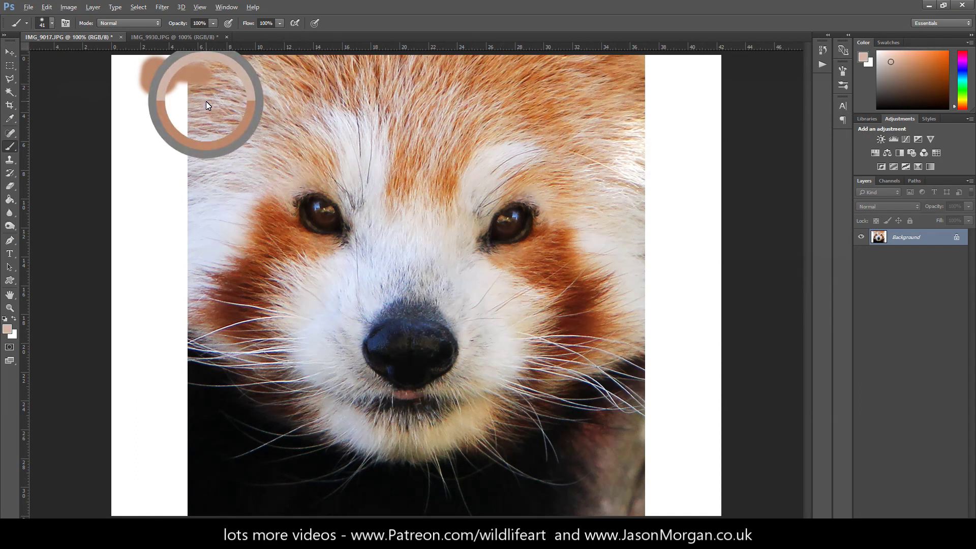
pyautogui.moveTo(206, 99)
pyautogui.mouseDown()
pyautogui.moveTo(206, 108)
pyautogui.moveTo(149, 109)
pyautogui.moveTo(152, 140)
pyautogui.moveTo(161, 122)
pyautogui.mouseUp()
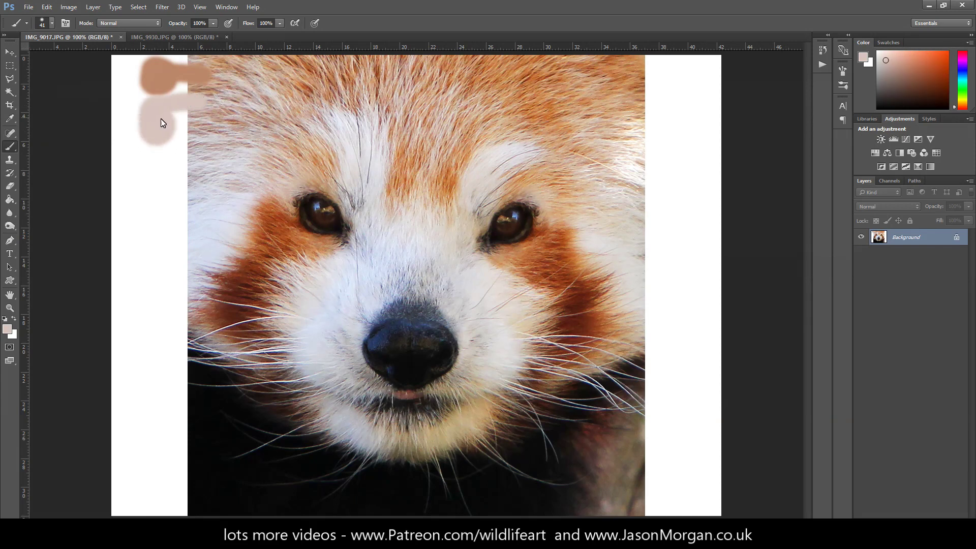
pyautogui.keyDown('alt'); pyautogui.click(227, 211); pyautogui.keyUp('alt')
pyautogui.moveTo(224, 205)
pyautogui.mouseDown()
pyautogui.moveTo(147, 177)
pyautogui.moveTo(144, 199)
pyautogui.moveTo(148, 178)
pyautogui.mouseUp()
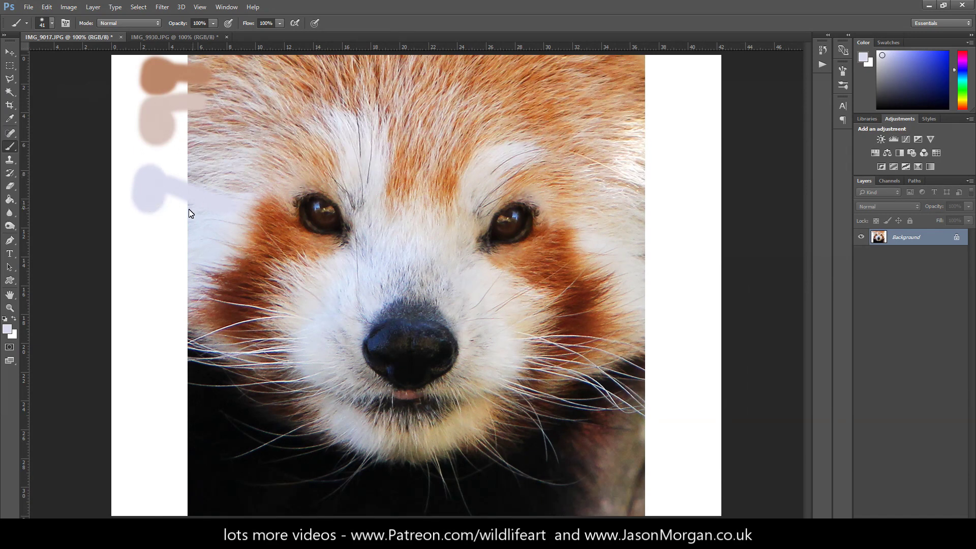
# Sample the reddish-brown cheek patch, black shadow and light grey muzzle, brushing each colour out to a swatch in the left margin
pyautogui.keyDown('alt'); pyautogui.click(229, 283); pyautogui.keyUp('alt')
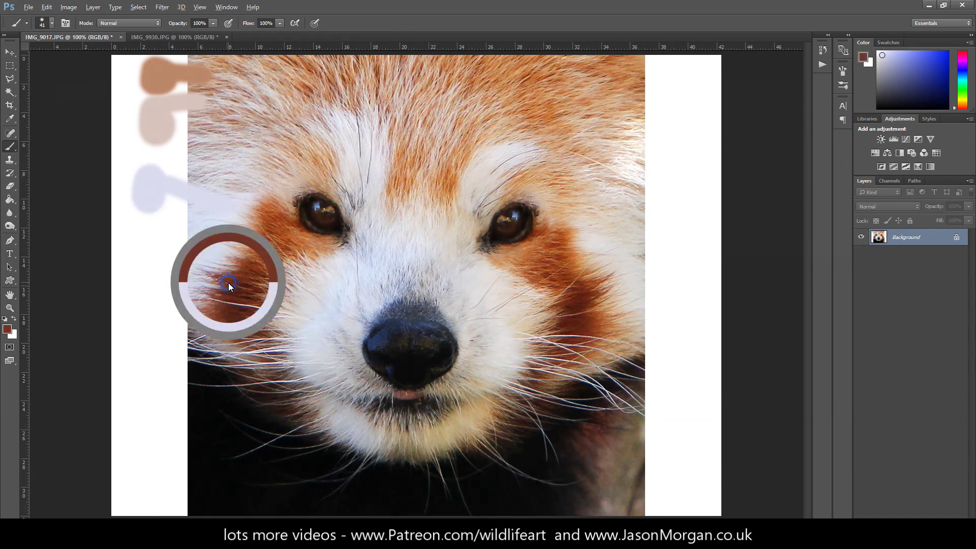
pyautogui.moveTo(228, 283)
pyautogui.mouseDown()
pyautogui.moveTo(163, 275)
pyautogui.moveTo(149, 253)
pyautogui.mouseUp()
pyautogui.keyDown('alt'); pyautogui.click(208, 408); pyautogui.keyUp('alt')
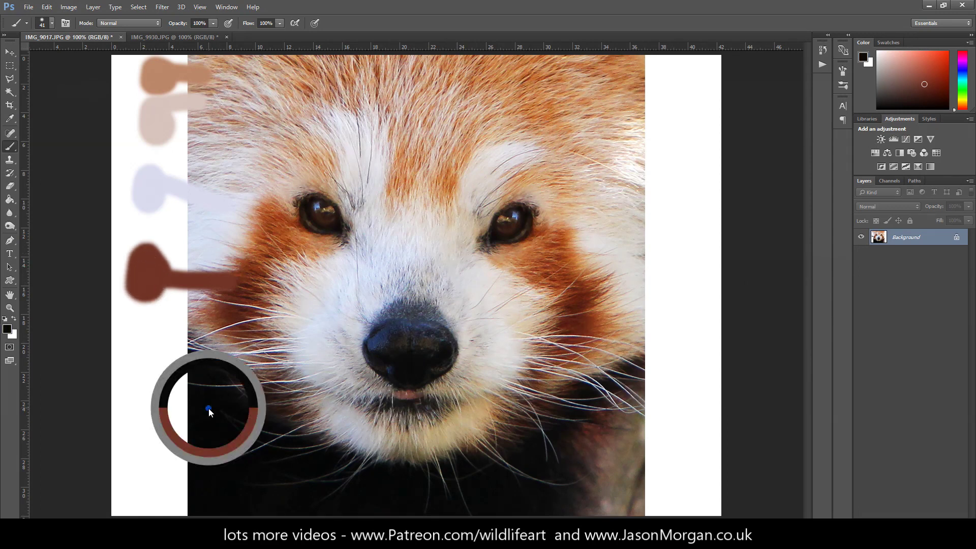
pyautogui.moveTo(208, 408)
pyautogui.mouseDown()
pyautogui.moveTo(172, 415)
pyautogui.moveTo(136, 400)
pyautogui.mouseUp()
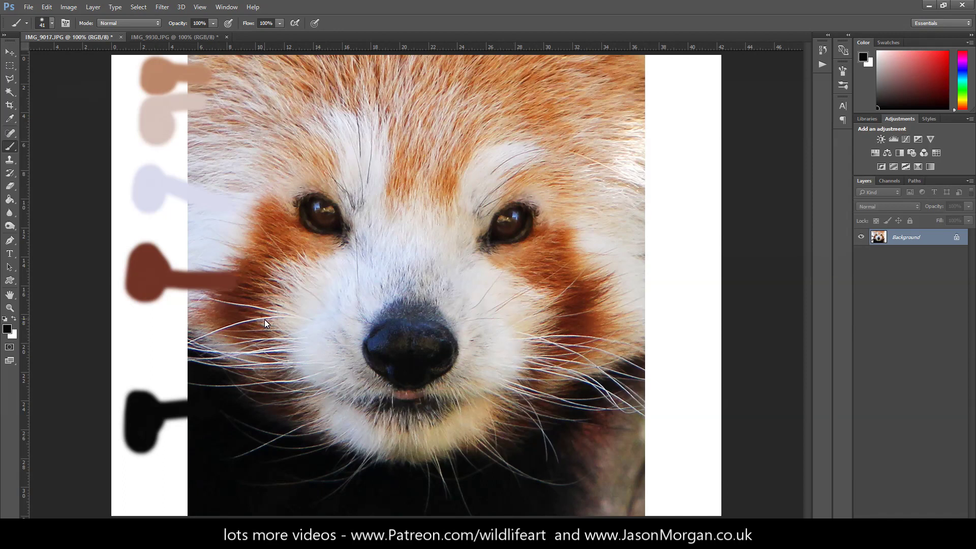
pyautogui.moveTo(326, 330)
pyautogui.keyDown('alt'); pyautogui.mouseDown()
pyautogui.moveTo(302, 314)
pyautogui.moveTo(138, 338)
pyautogui.moveTo(153, 325)
pyautogui.mouseUp(); pyautogui.keyUp('alt')
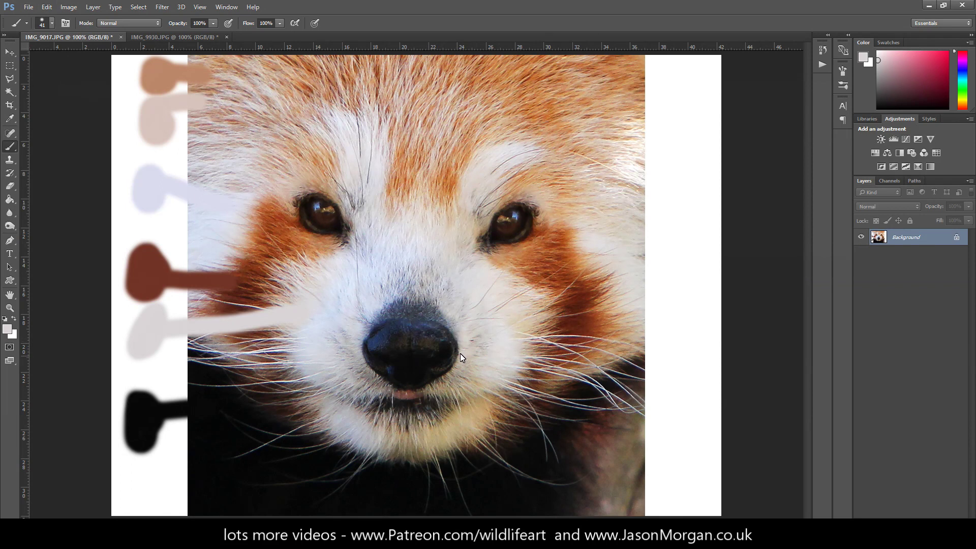
# Sample the nose's dark blue and brush it into the left margin, then the right cheek's rust red and pale grey fur into the right margin
pyautogui.keyDown('alt'); pyautogui.click(376, 342); pyautogui.keyUp('alt')
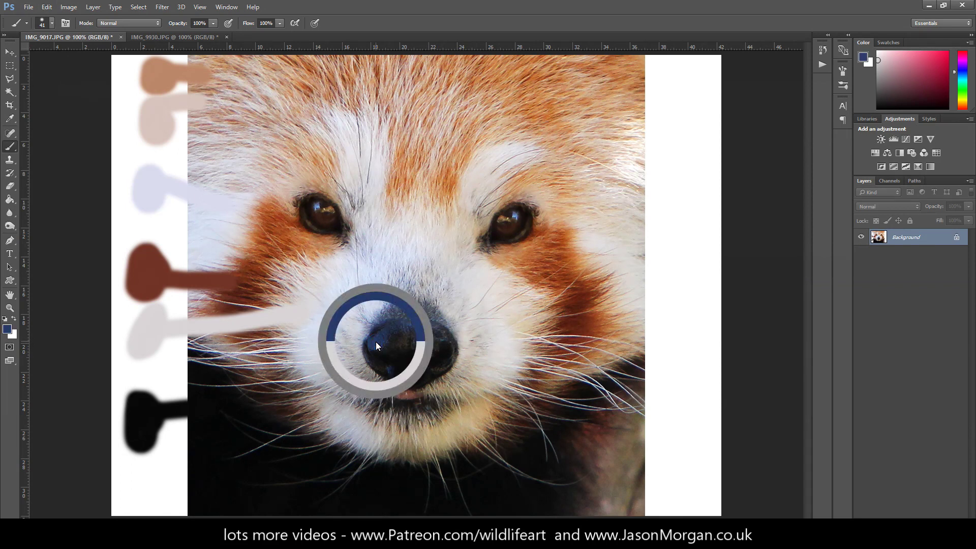
pyautogui.moveTo(376, 342)
pyautogui.mouseDown()
pyautogui.moveTo(275, 382)
pyautogui.moveTo(154, 482)
pyautogui.mouseUp()
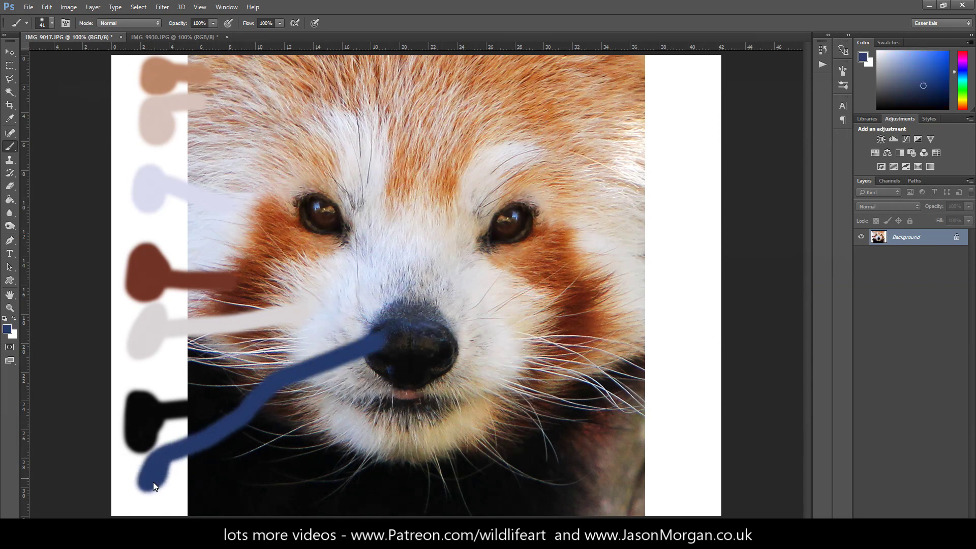
pyautogui.keyDown('alt'); pyautogui.click(589, 318); pyautogui.keyUp('alt')
pyautogui.moveTo(585, 330); pyautogui.dragTo(676, 340)
pyautogui.keyDown('alt'); pyautogui.click(623, 278); pyautogui.keyUp('alt')
pyautogui.moveTo(650, 278)
pyautogui.mouseDown()
pyautogui.moveTo(679, 305)
pyautogui.moveTo(705, 285)
pyautogui.mouseUp()
# Sample the right eye's dark brown and the sandy, light orange and deeper orange fur above it, brushing each colour to a swatch in the right margin
pyautogui.keyDown('alt'); pyautogui.click(516, 227); pyautogui.keyUp('alt')
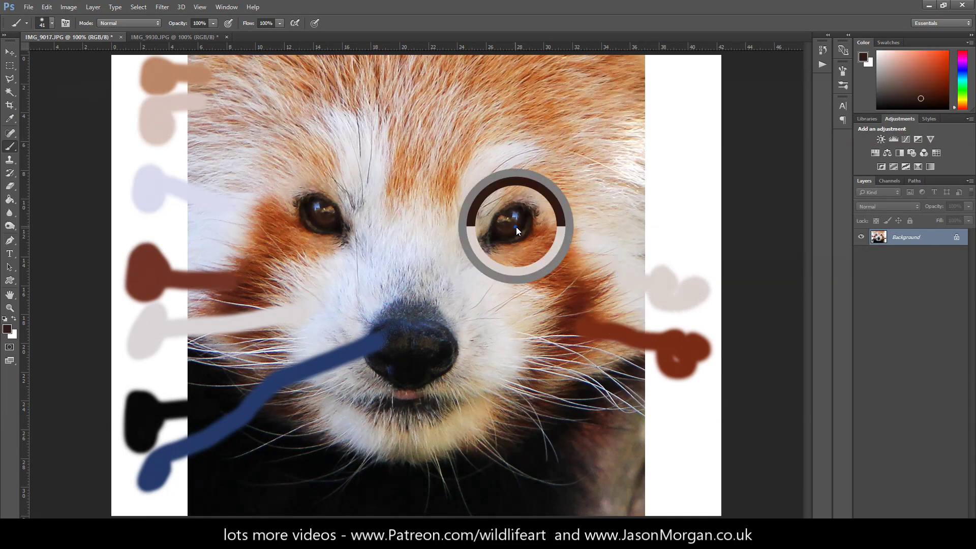
pyautogui.moveTo(517, 228)
pyautogui.mouseDown()
pyautogui.moveTo(641, 241)
pyautogui.moveTo(694, 235)
pyautogui.mouseUp()
pyautogui.keyDown('alt'); pyautogui.click(580, 149); pyautogui.keyUp('alt')
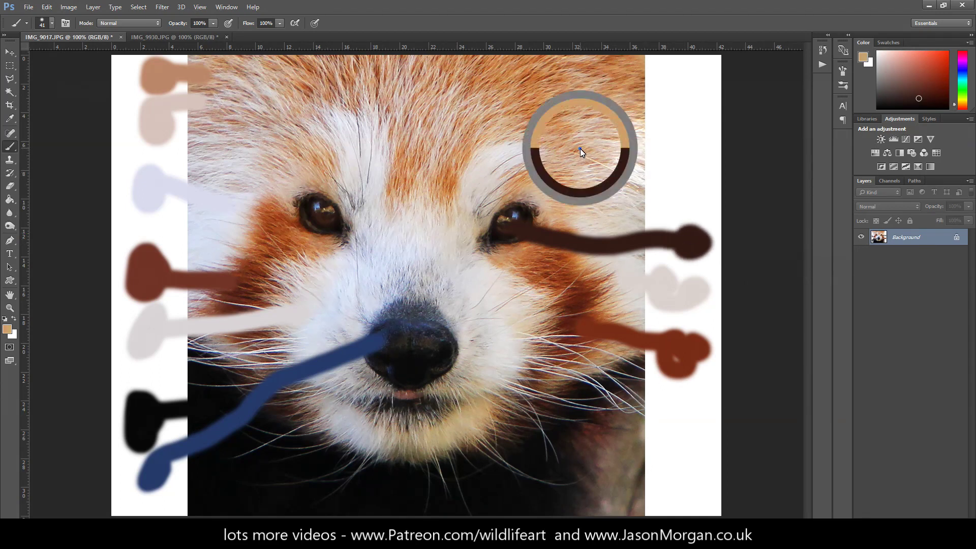
pyautogui.moveTo(580, 149); pyautogui.dragTo(694, 164)
pyautogui.keyDown('alt'); pyautogui.click(560, 131); pyautogui.keyUp('alt')
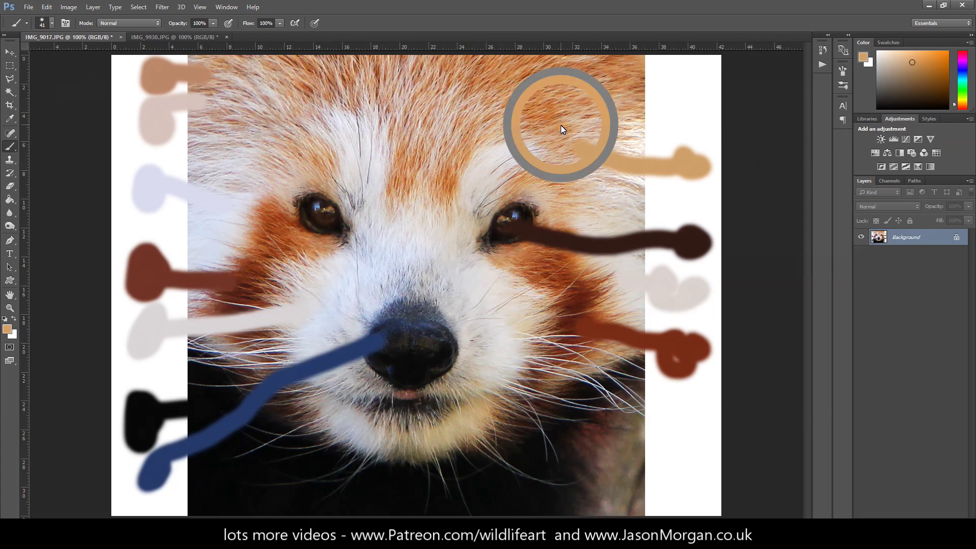
pyautogui.moveTo(563, 126); pyautogui.dragTo(682, 128)
pyautogui.keyDown('alt'); pyautogui.click(547, 103); pyautogui.keyUp('alt')
pyautogui.moveTo(547, 104); pyautogui.dragTo(675, 97)
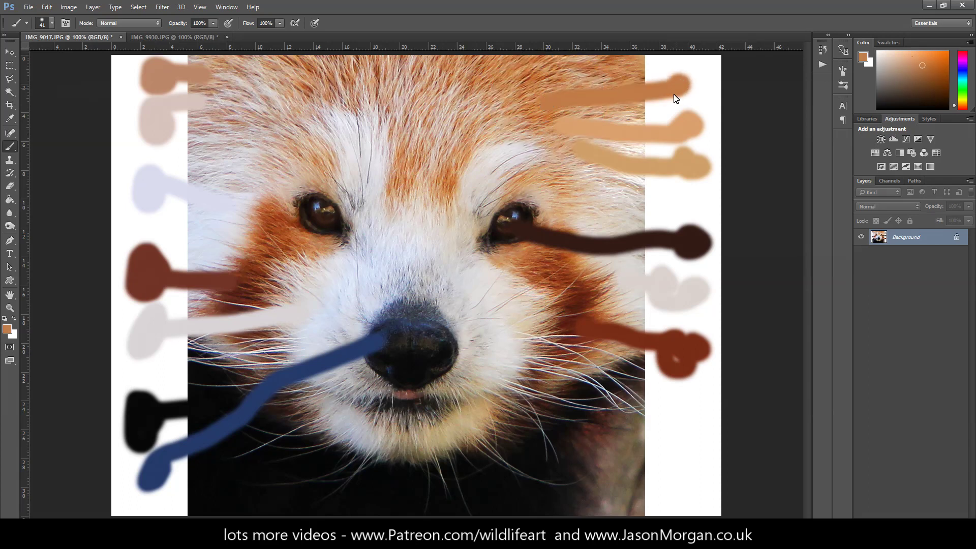